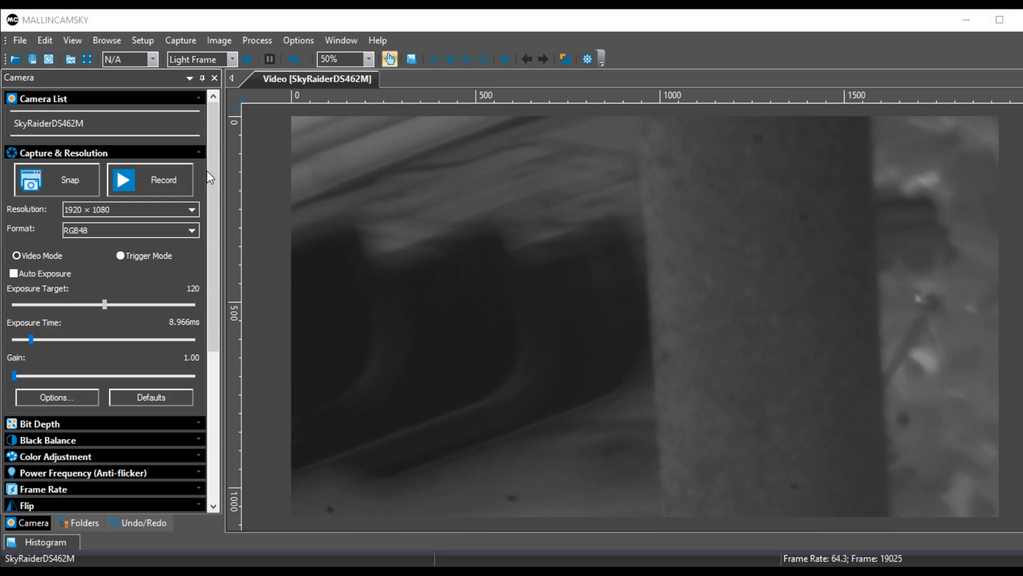
Step: Switch to SplitCam and select Scene 2 as the active scene
{"action": "left_click", "coordinate": [159, 197]}
{"action": "left_click", "coordinate": [160, 200]}
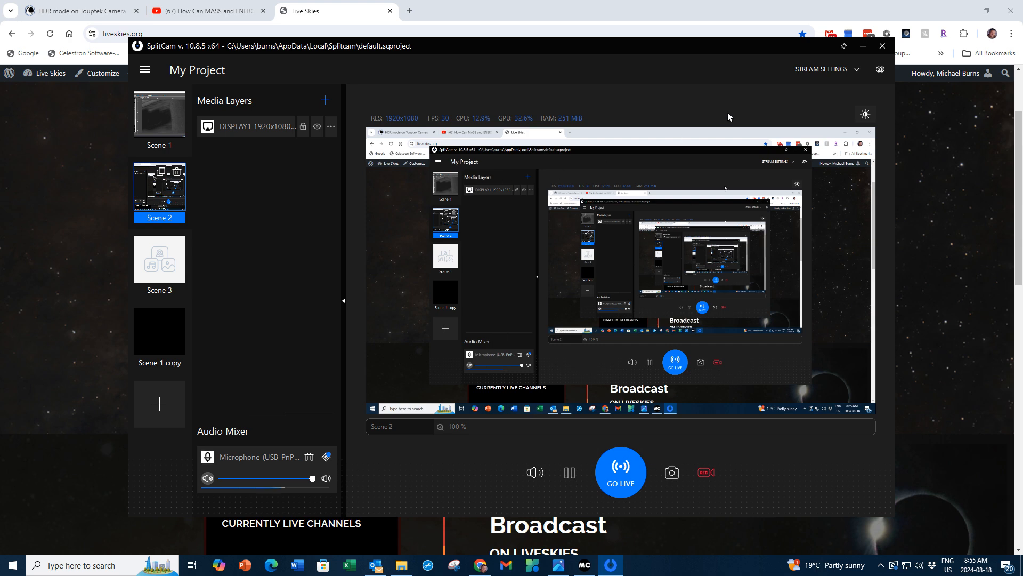
Step: Open the stream settings and start adding a new stream of the Custom type
{"action": "left_click", "coordinate": [856, 71]}
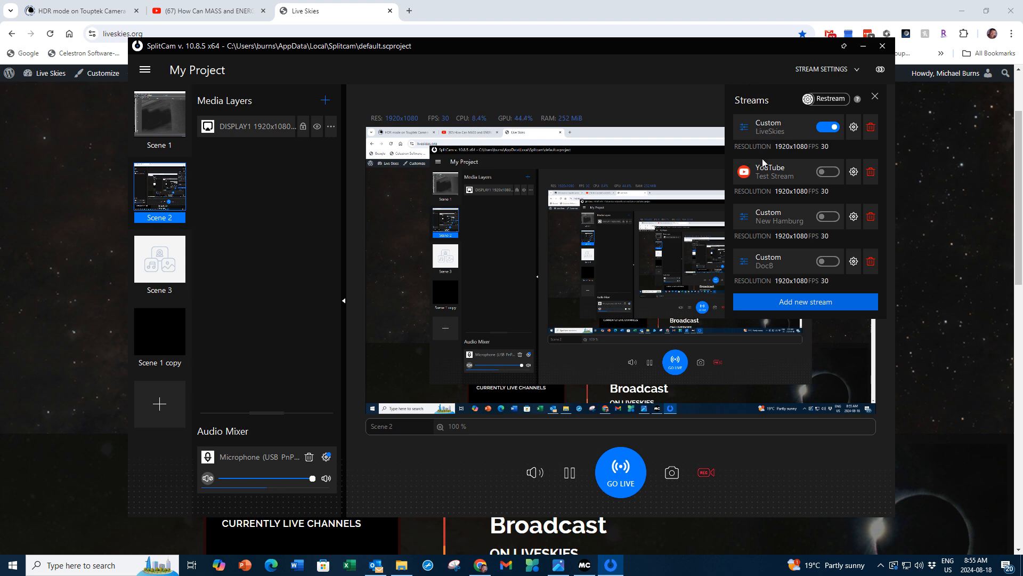
{"action": "left_click", "coordinate": [805, 303]}
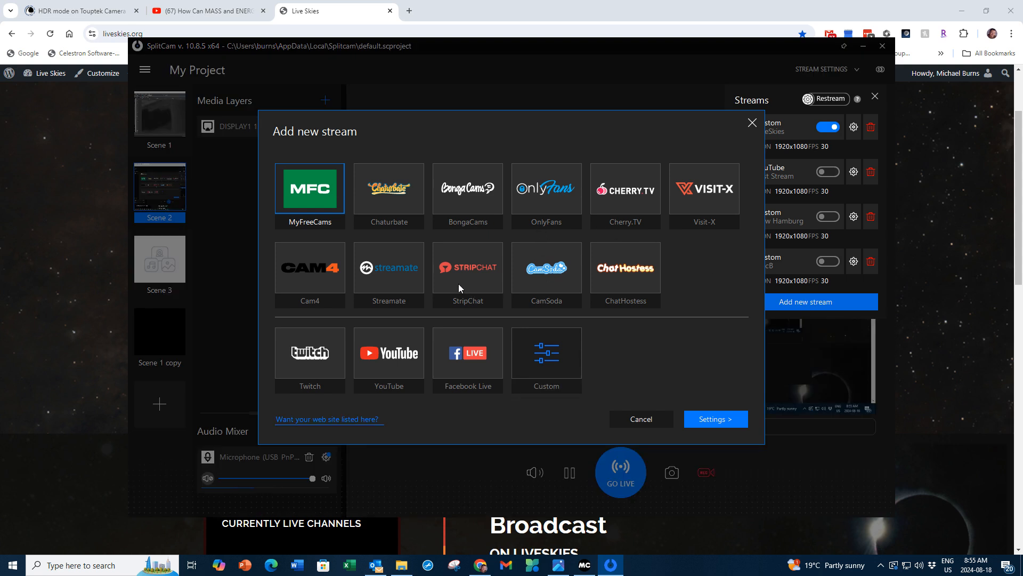
{"action": "left_click", "coordinate": [541, 353]}
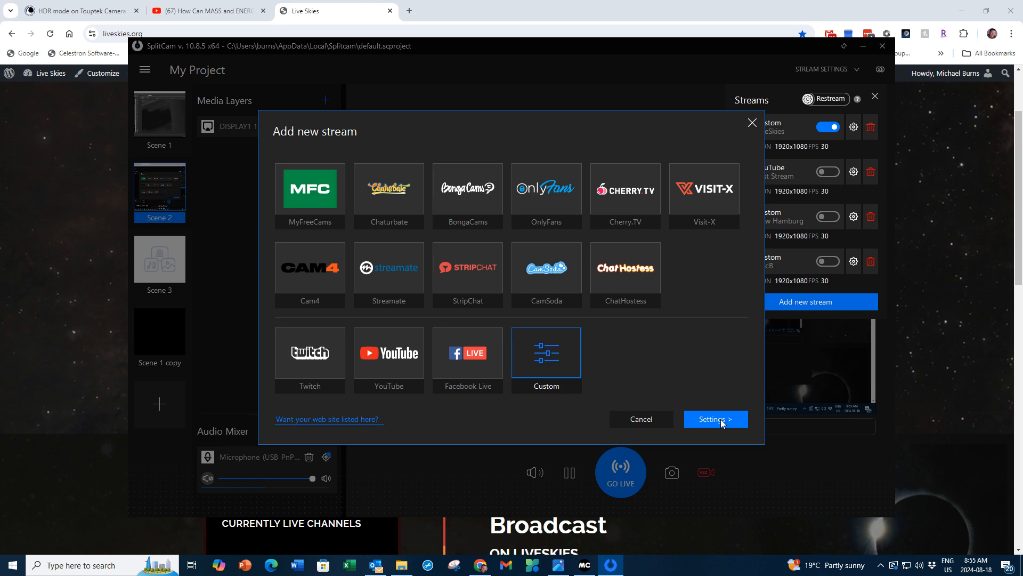
{"action": "left_click", "coordinate": [735, 428]}
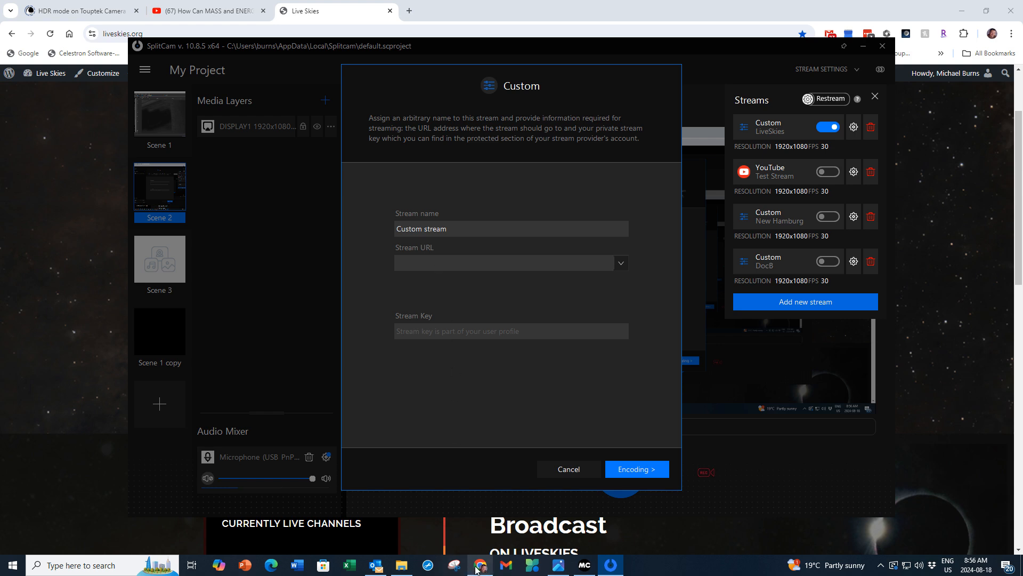
Step: Look up the channel's RTMP address in the Capture1.PNG screenshot and enter the placeholder aaaaa as the custom stream's URL in SplitCam
{"action": "left_click", "coordinate": [477, 569]}
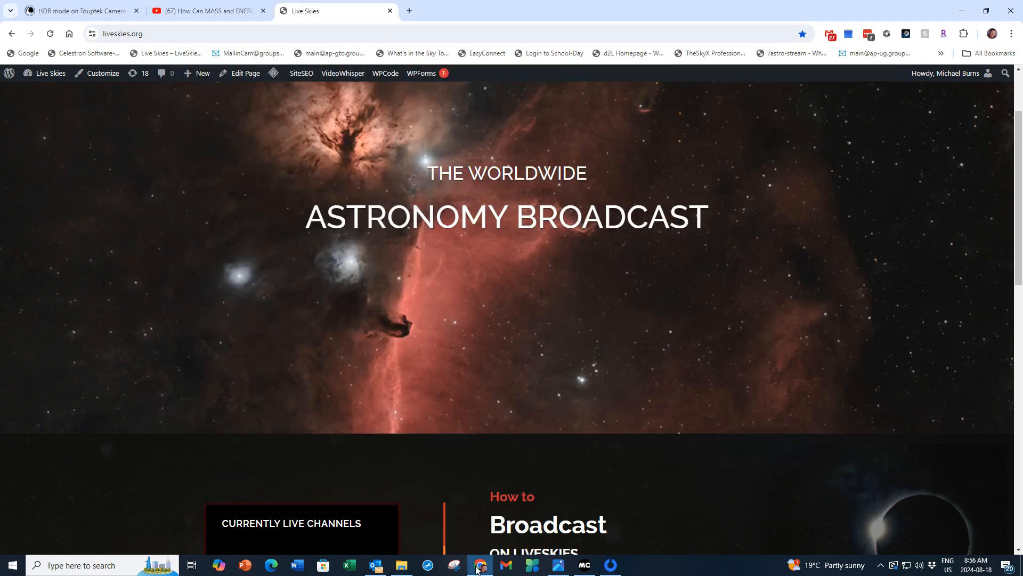
{"action": "scroll", "coordinate": [533, 459], "scroll_direction": "up", "scroll_amount": 2}
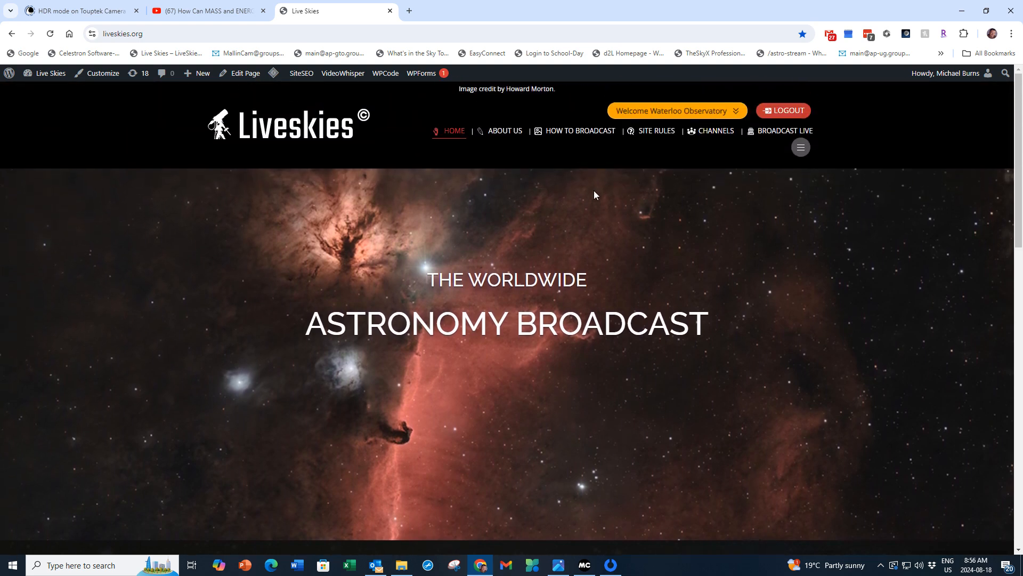
{"action": "mouse_move", "coordinate": [724, 114]}
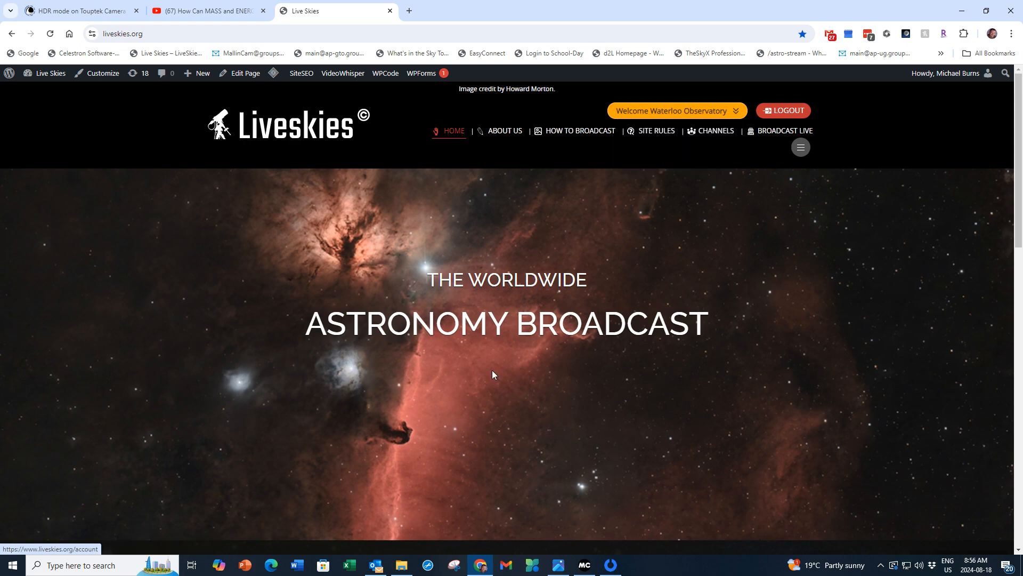
{"action": "left_click", "coordinate": [558, 565]}
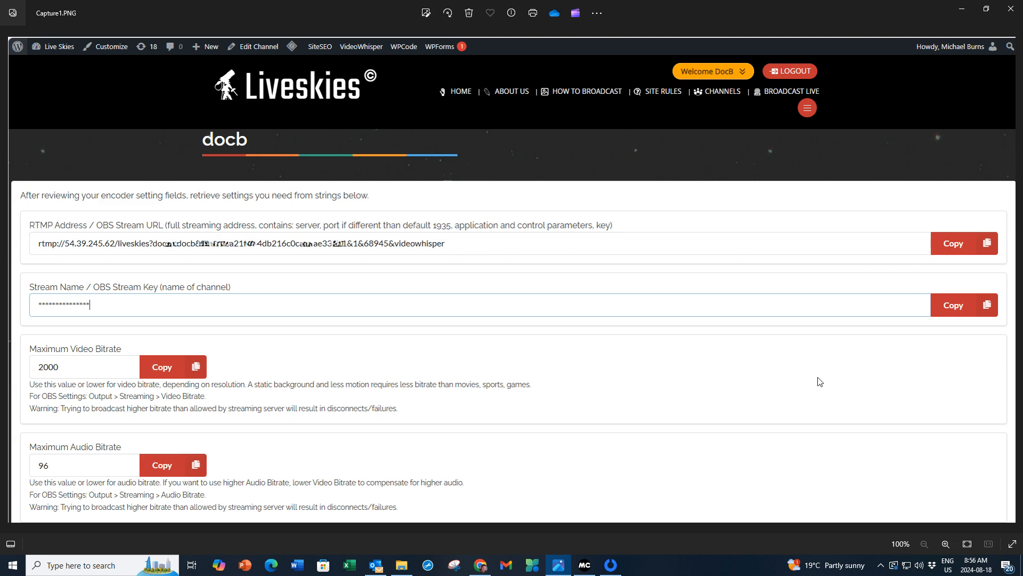
{"action": "left_click", "coordinate": [611, 566]}
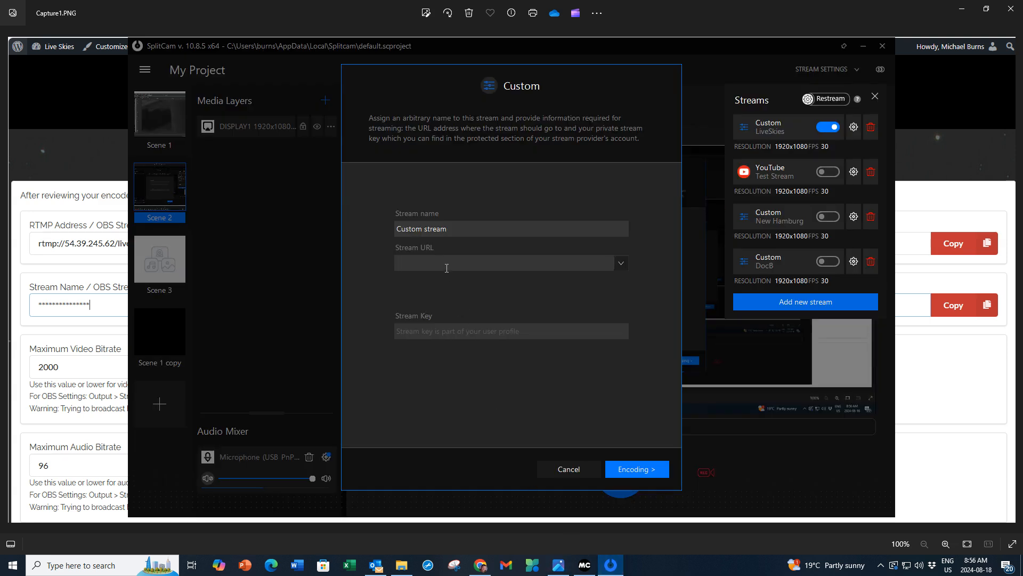
{"action": "type", "text": "aaaaa"}
Step: Look up the channel's stream key field in the Capture1.PNG screenshot and enter a stream key for the custom stream in SplitCam
{"action": "mouse_move", "coordinate": [477, 569]}
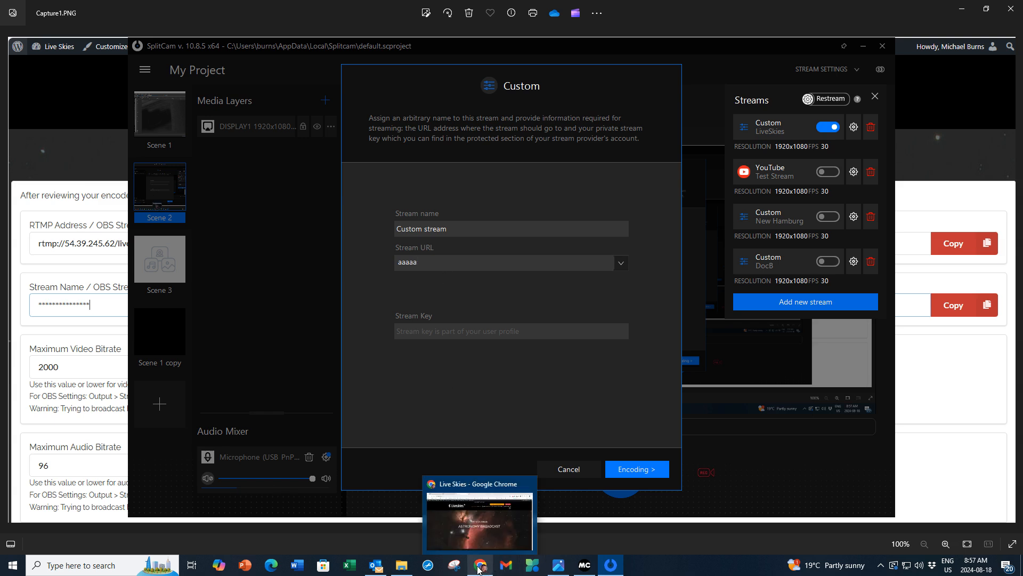
{"action": "left_click", "coordinate": [474, 542]}
{"action": "scroll", "coordinate": [425, 391], "scroll_direction": "down", "scroll_amount": 3}
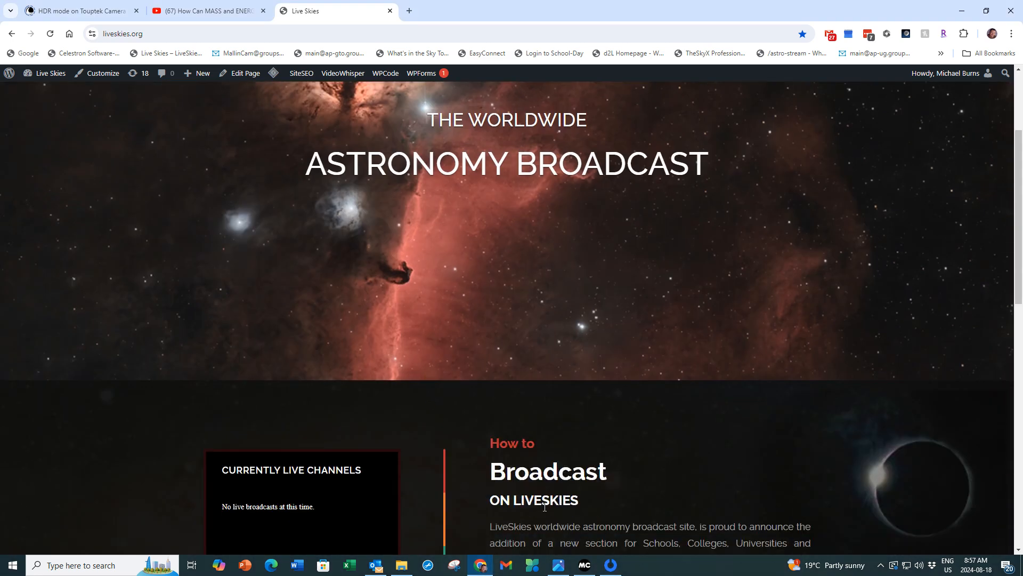
{"action": "left_click", "coordinate": [559, 565]}
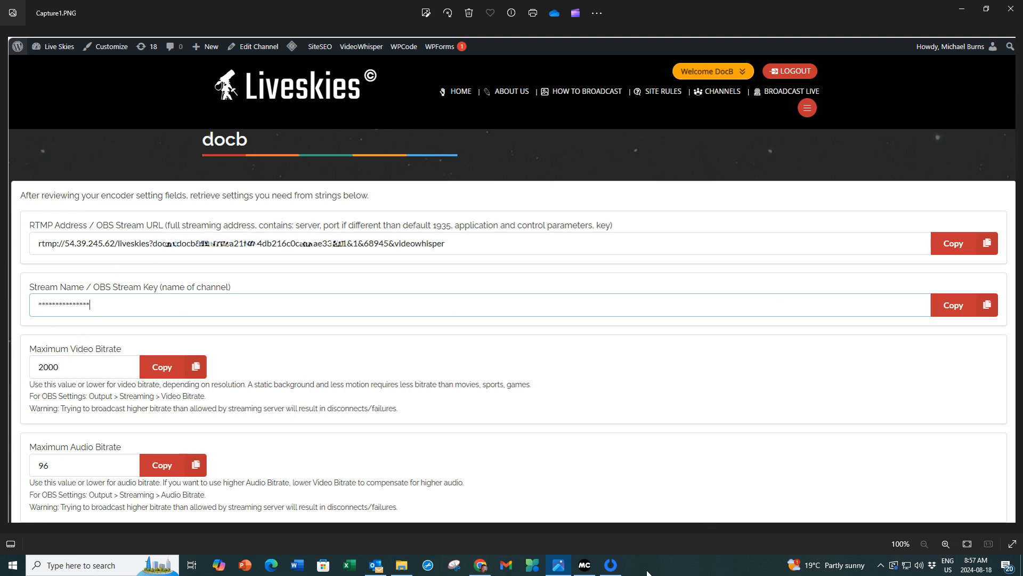
{"action": "left_click", "coordinate": [611, 569]}
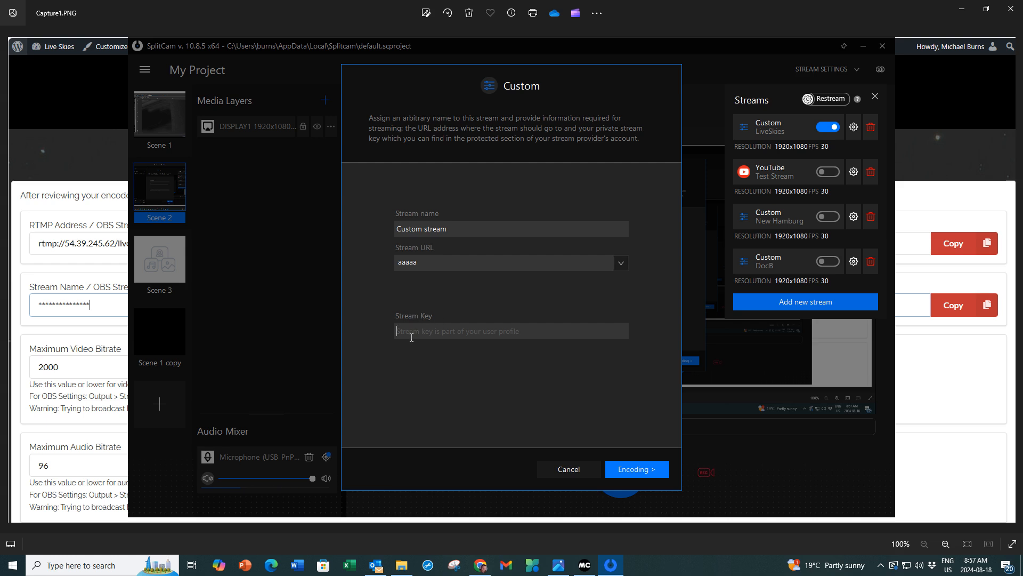
{"action": "type", "text": "bbbb"}
Step: View the custom stream's encoding options, discard the new stream and close the stream list
{"action": "left_click", "coordinate": [641, 471]}
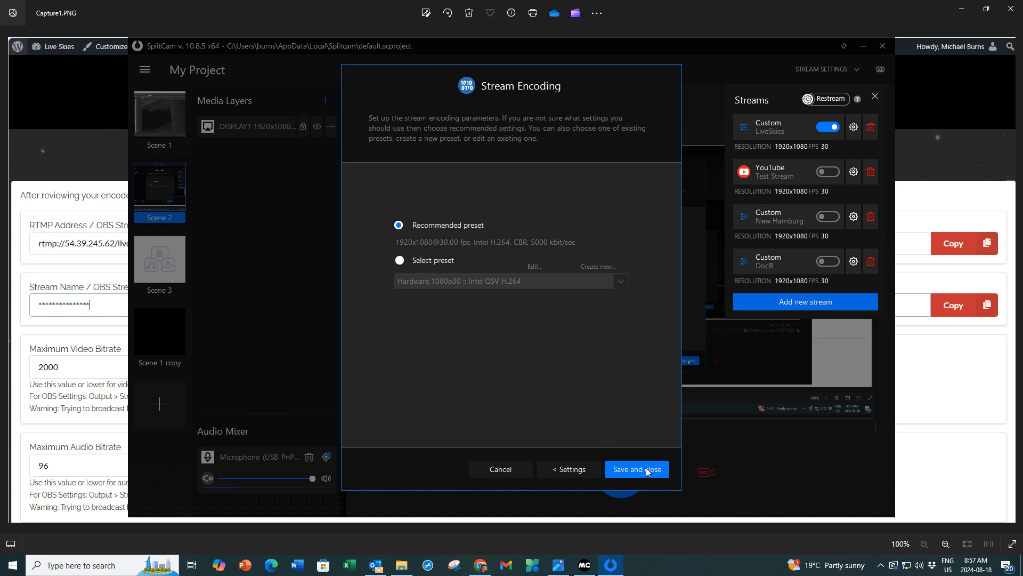
{"action": "left_click", "coordinate": [507, 467]}
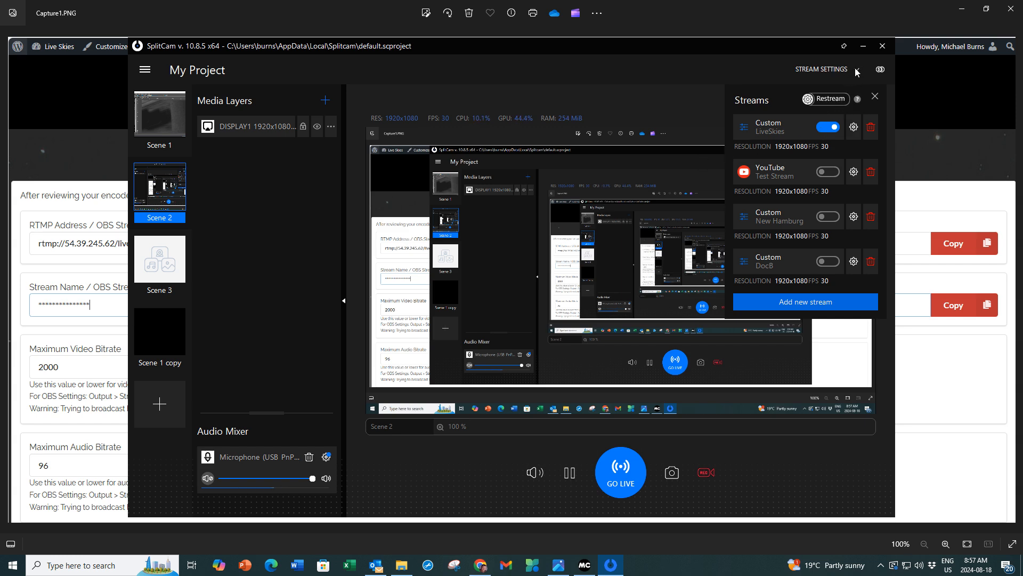
{"action": "left_click", "coordinate": [856, 71]}
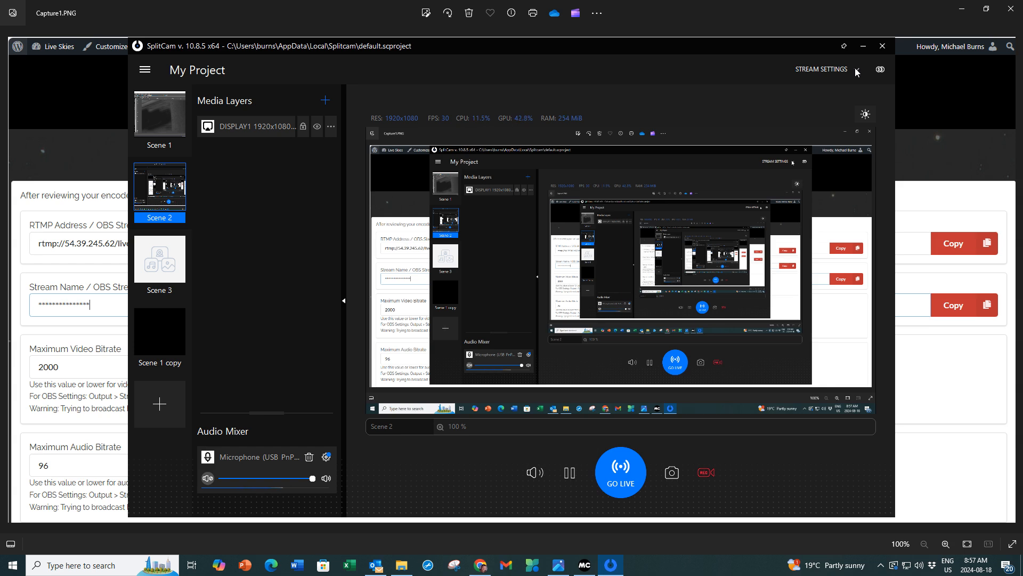
Step: Go live with the LiveSkies stream and reload the Liveskies home page in Chrome
{"action": "left_click", "coordinate": [620, 477]}
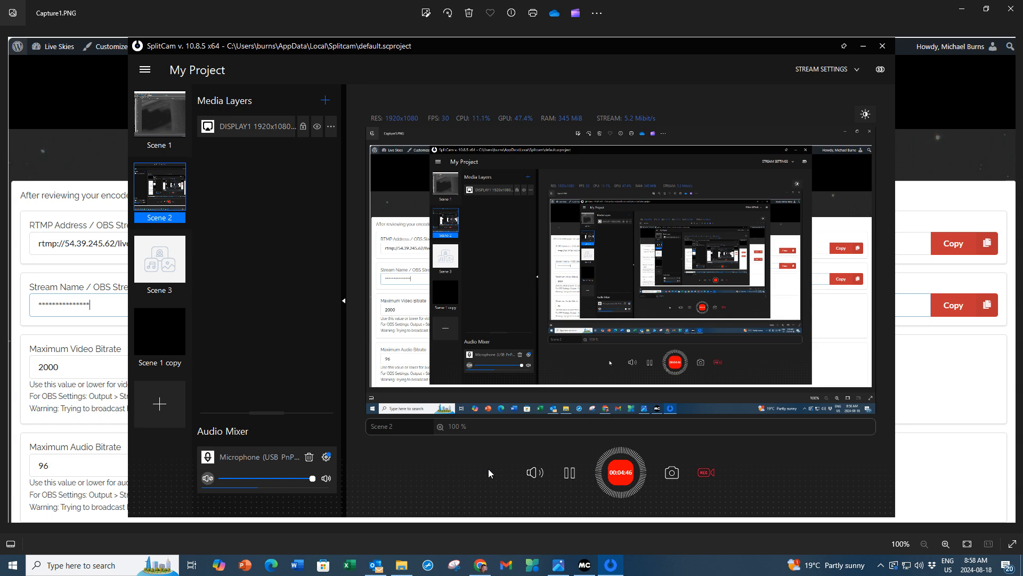
{"action": "left_click", "coordinate": [480, 565]}
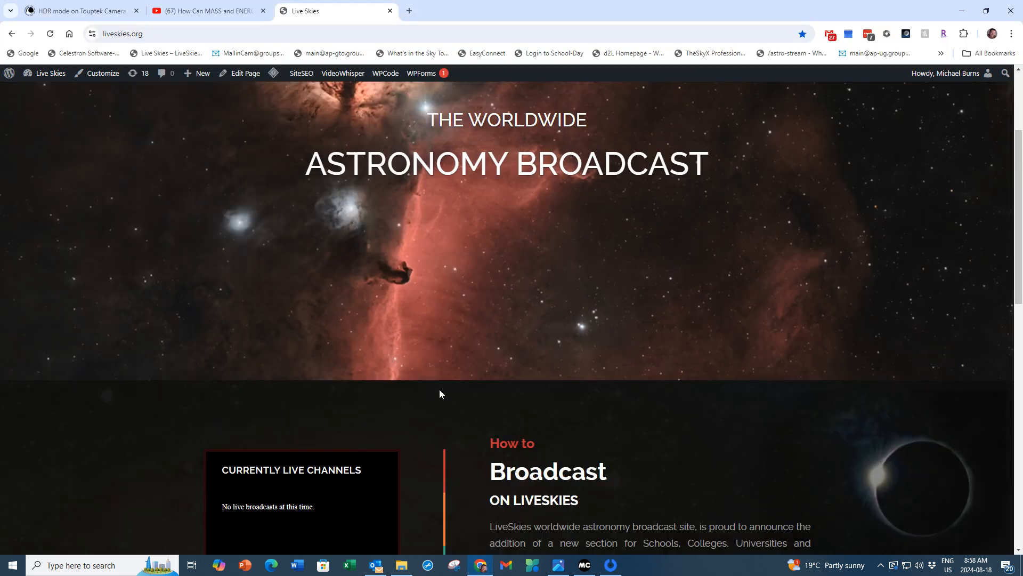
{"action": "scroll", "coordinate": [434, 368], "scroll_direction": "up", "scroll_amount": 3}
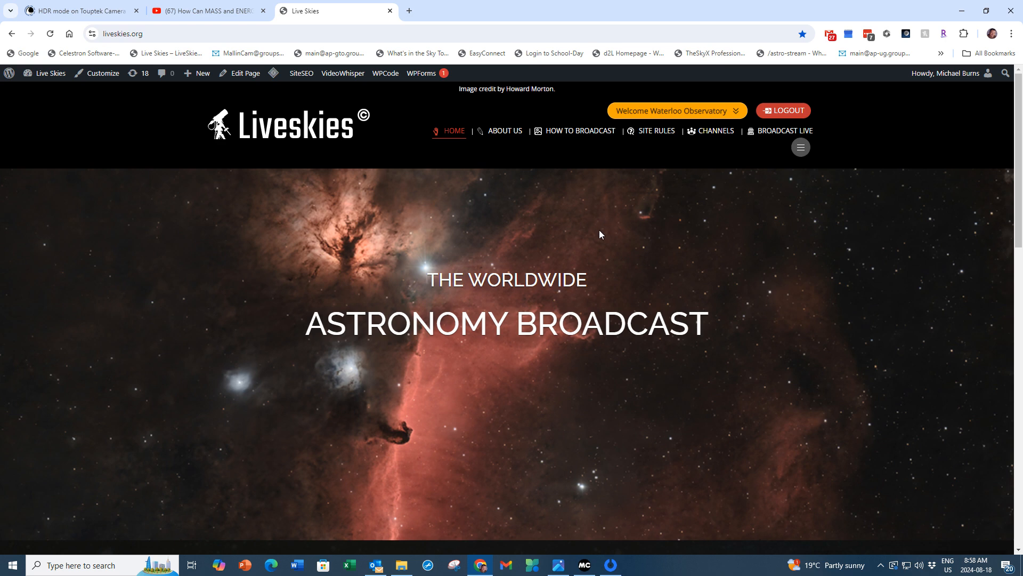
{"action": "scroll", "coordinate": [468, 299], "scroll_direction": "down", "scroll_amount": 5}
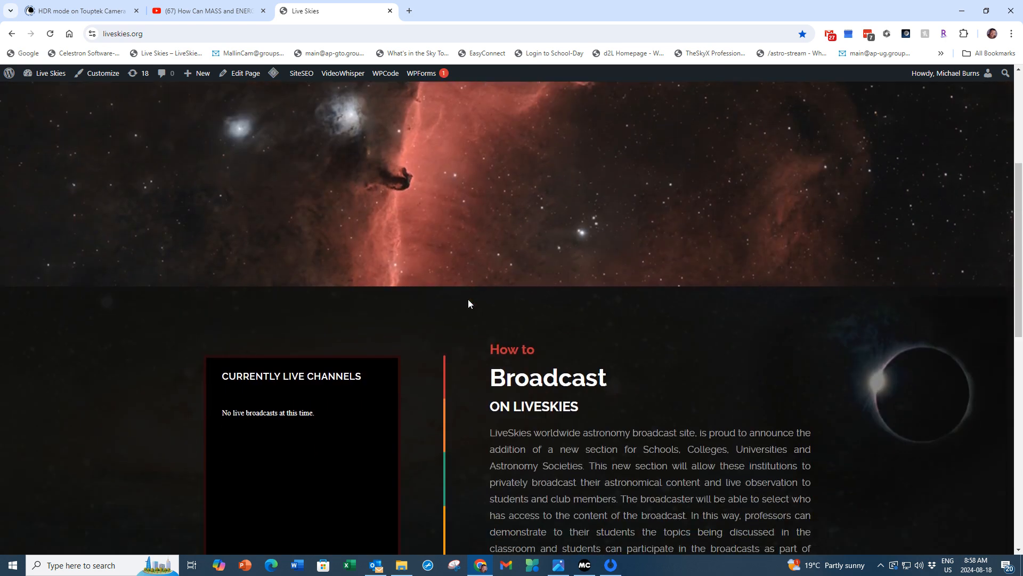
{"action": "scroll", "coordinate": [468, 299], "scroll_direction": "up", "scroll_amount": 4}
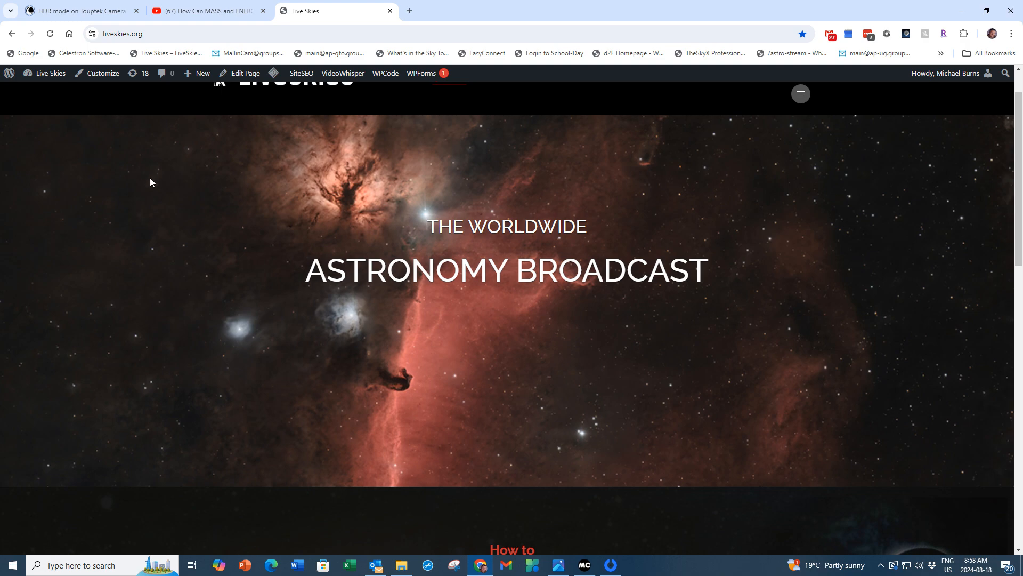
{"action": "scroll", "coordinate": [216, 324], "scroll_direction": "down", "scroll_amount": 3}
{"action": "scroll", "coordinate": [213, 322], "scroll_direction": "up", "scroll_amount": 3}
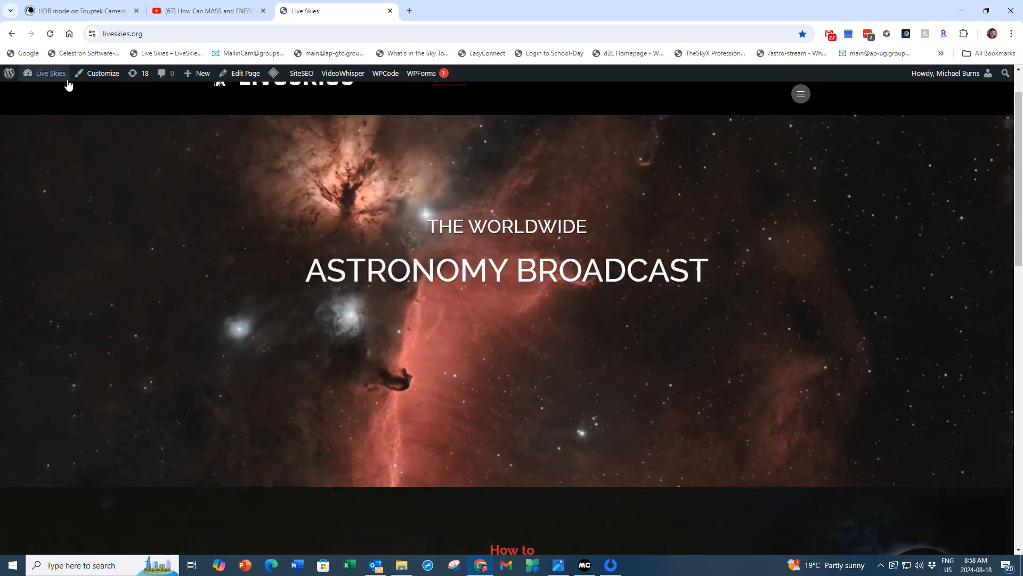
{"action": "left_click", "coordinate": [50, 35]}
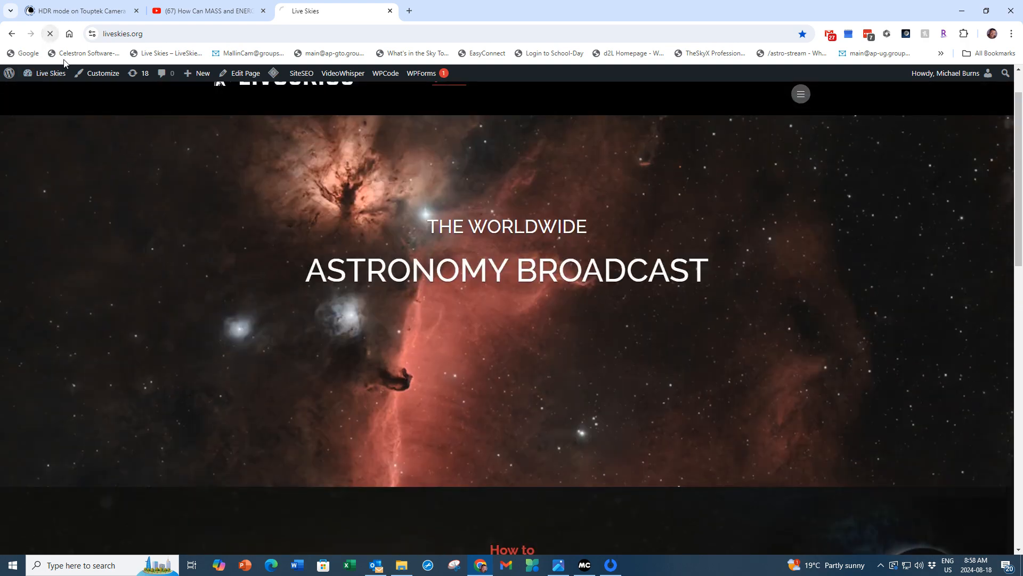
Step: Open the Waterloo-Observatory channel from the currently live channels and examine its broadcast video
{"action": "scroll", "coordinate": [227, 330], "scroll_direction": "down", "scroll_amount": 3}
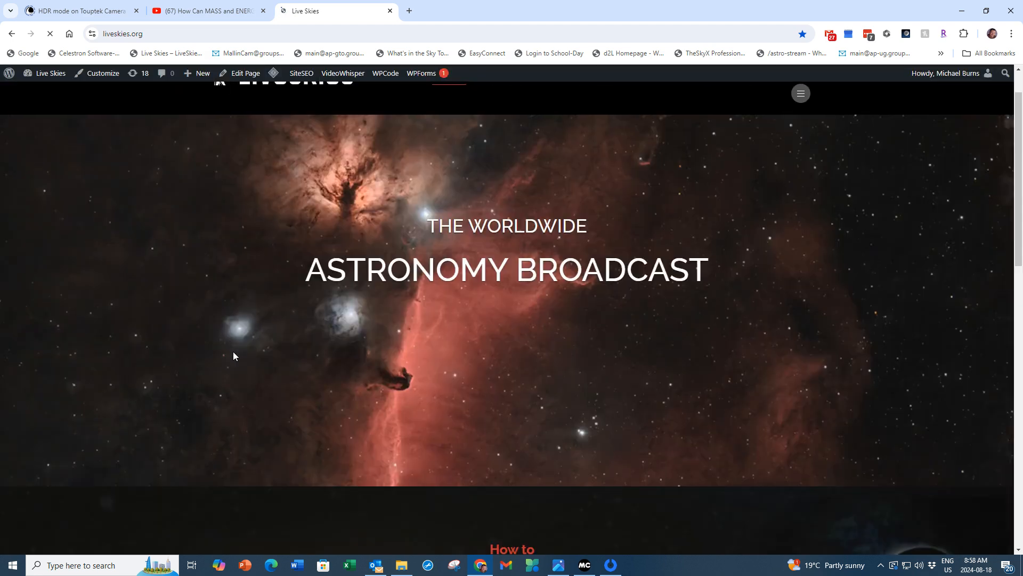
{"action": "scroll", "coordinate": [233, 351], "scroll_direction": "down", "scroll_amount": 4}
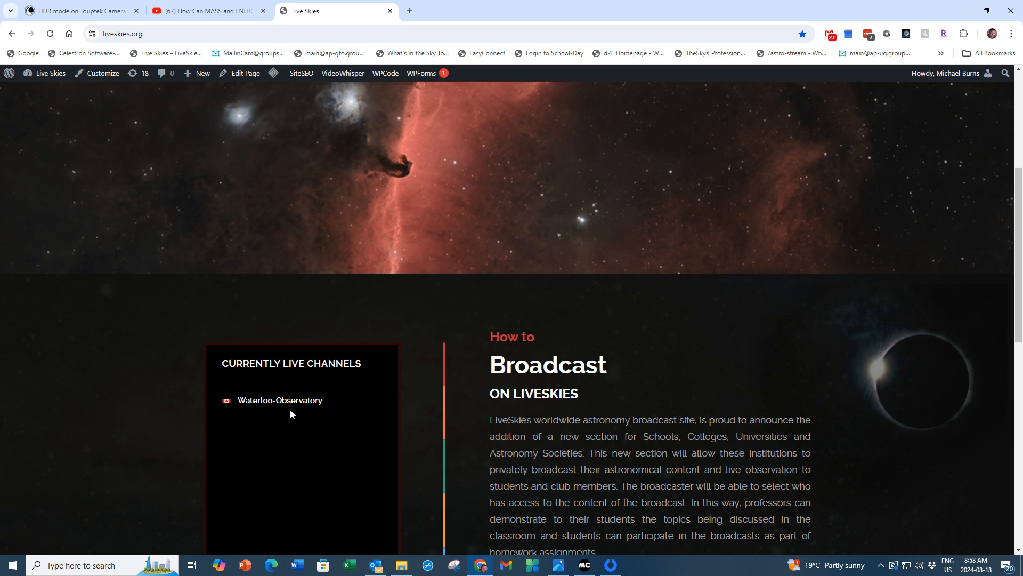
{"action": "left_click", "coordinate": [276, 401]}
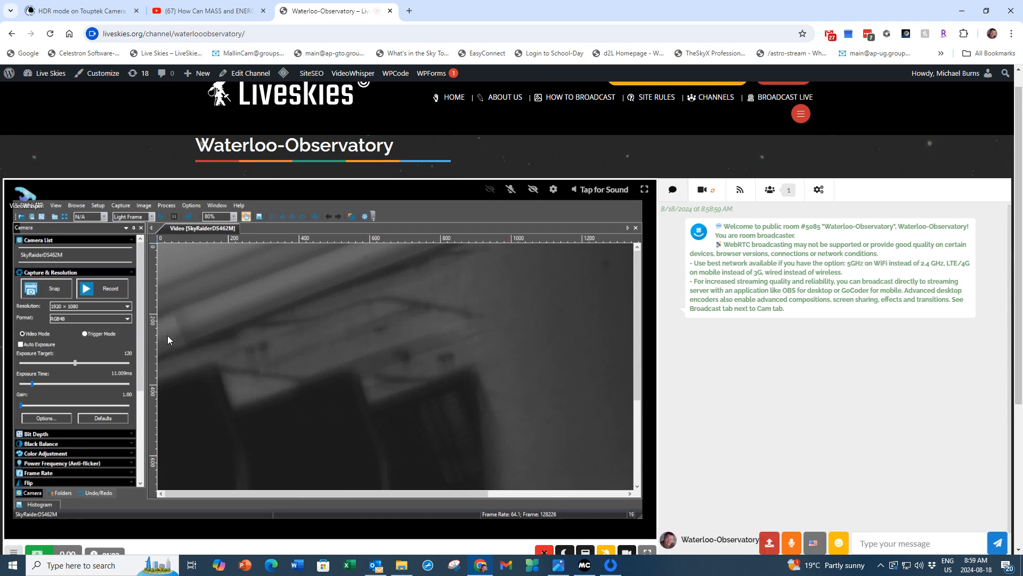
{"action": "scroll", "coordinate": [167, 336], "scroll_direction": "down", "scroll_amount": 3}
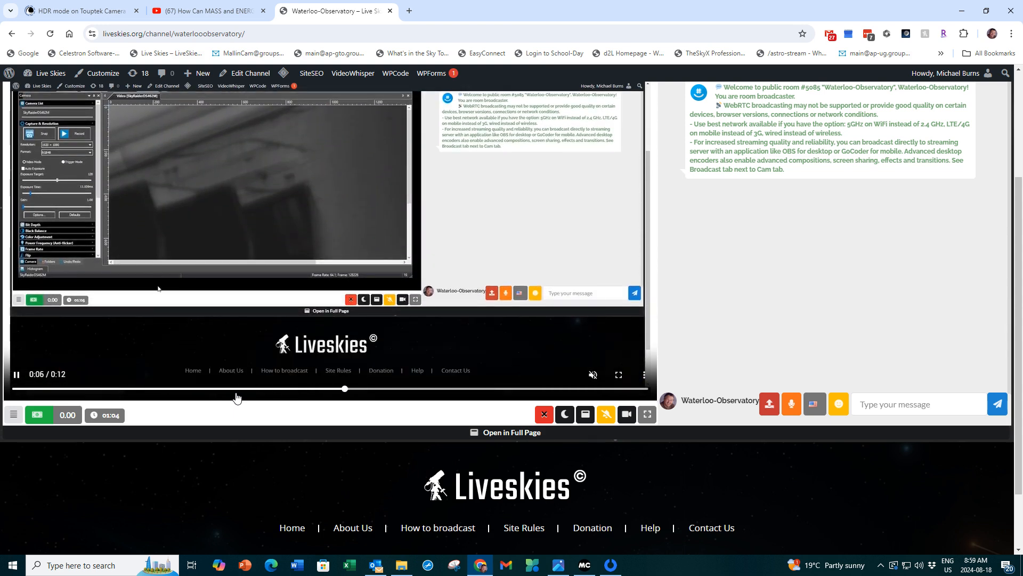
{"action": "scroll", "coordinate": [238, 397], "scroll_direction": "up", "scroll_amount": 1}
{"action": "scroll", "coordinate": [236, 393], "scroll_direction": "up", "scroll_amount": 2}
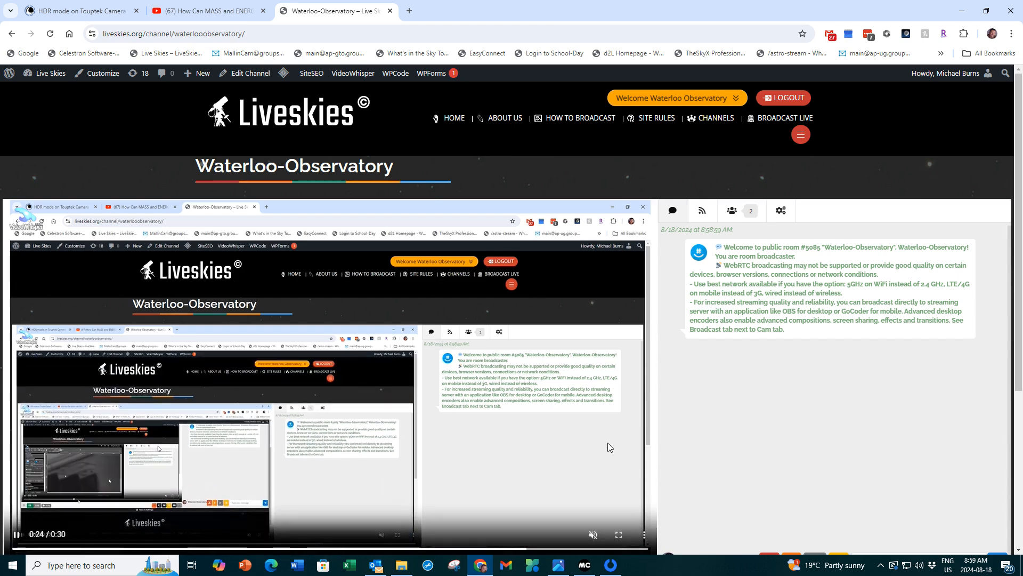
Step: Send the message "hi this is a chat" in the Waterloo-Observatory channel chat
{"action": "scroll", "coordinate": [690, 420], "scroll_direction": "down", "scroll_amount": 3}
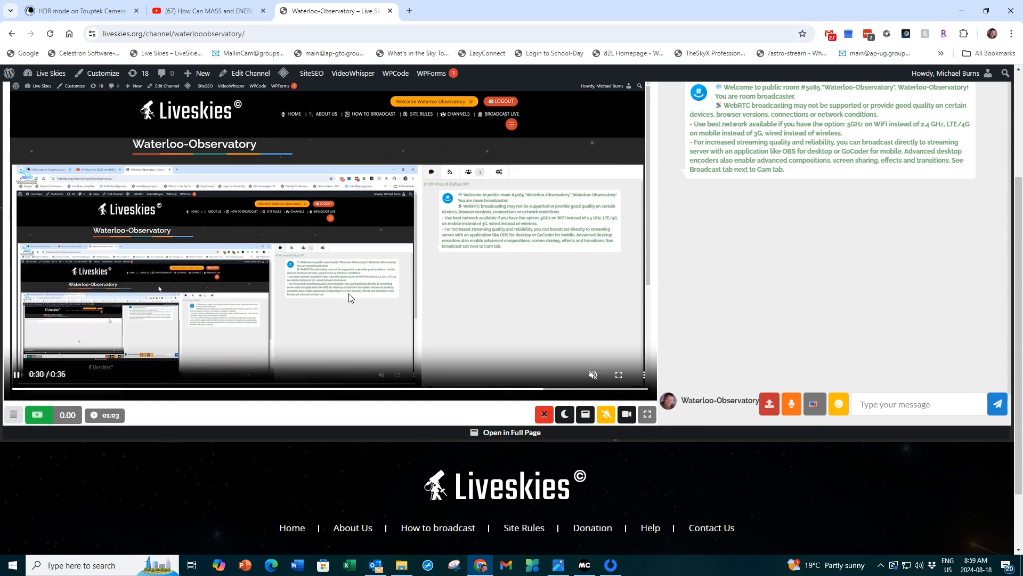
{"action": "left_click", "coordinate": [878, 410]}
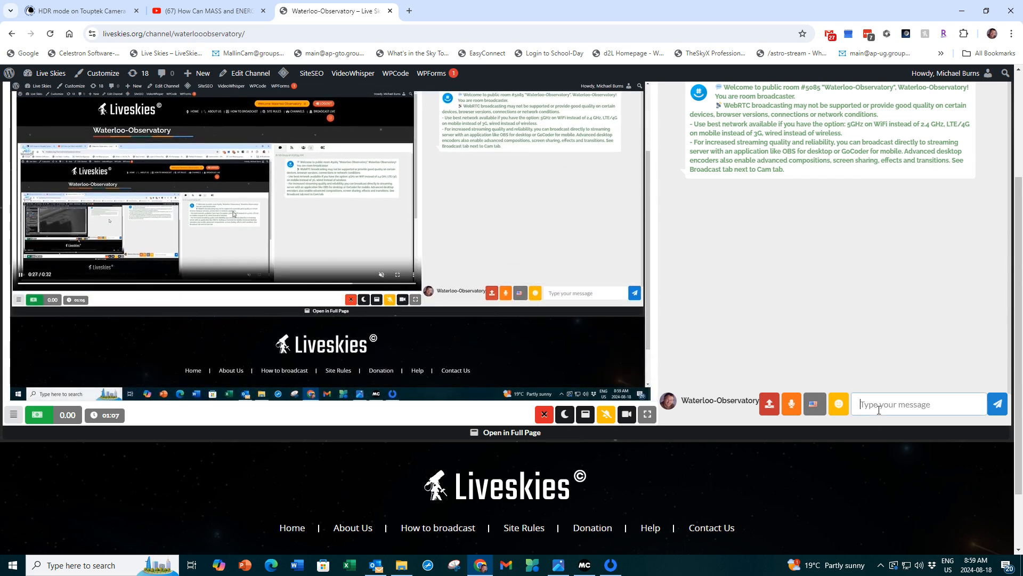
{"action": "type", "text": "hi this i"}
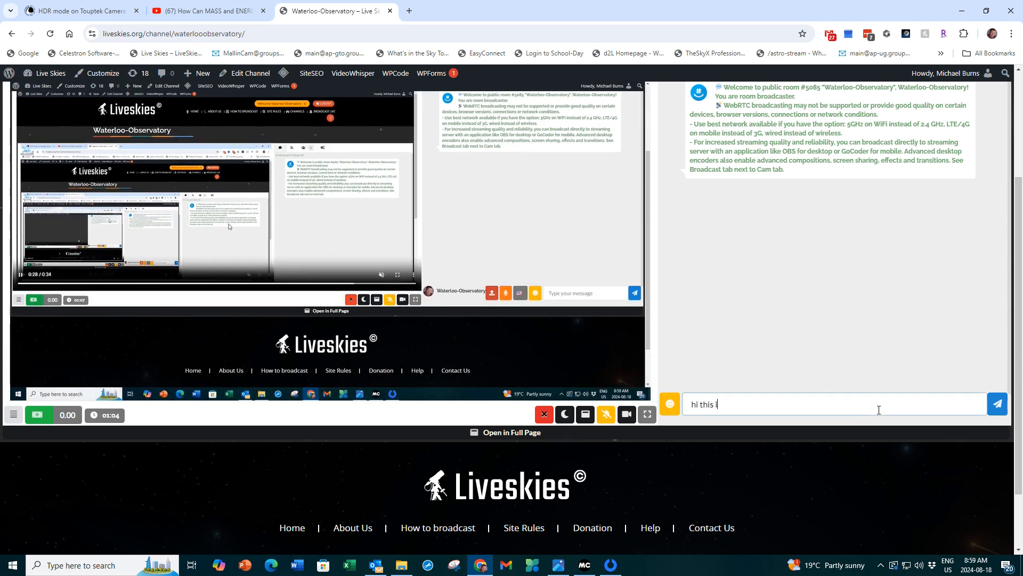
{"action": "type", "text": "s"}
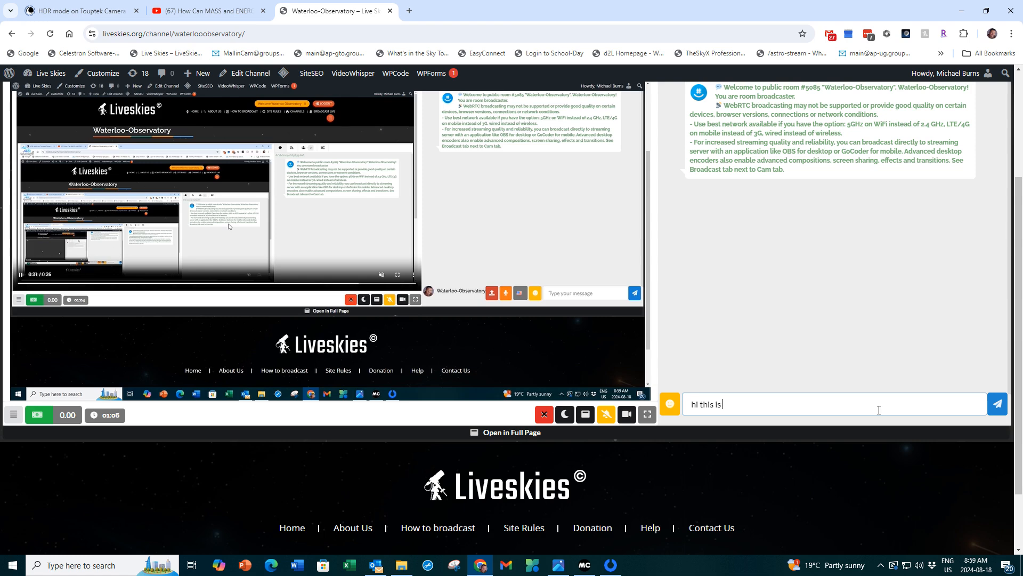
{"action": "type", "text": " a chat"}
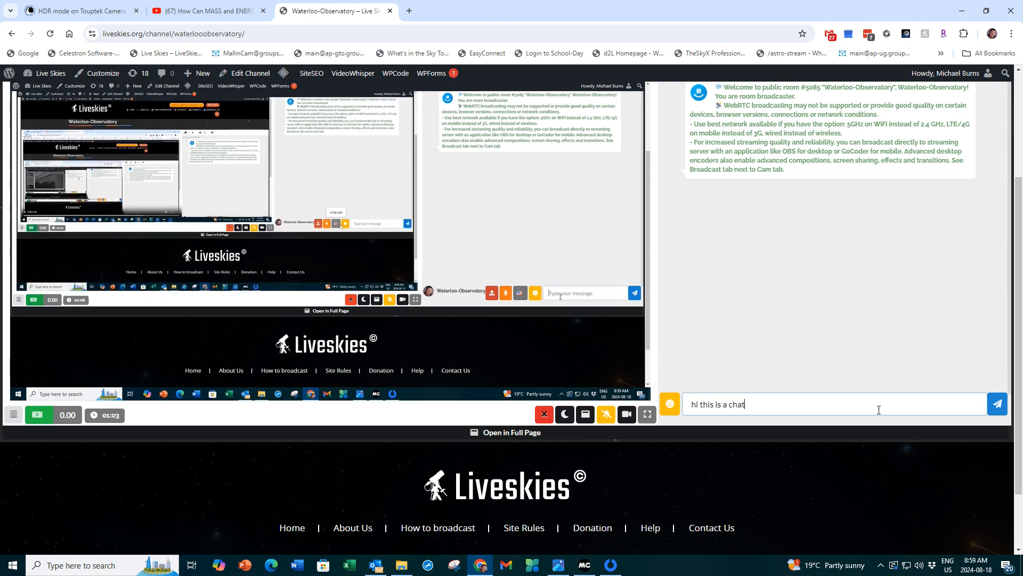
{"action": "left_click", "coordinate": [999, 404]}
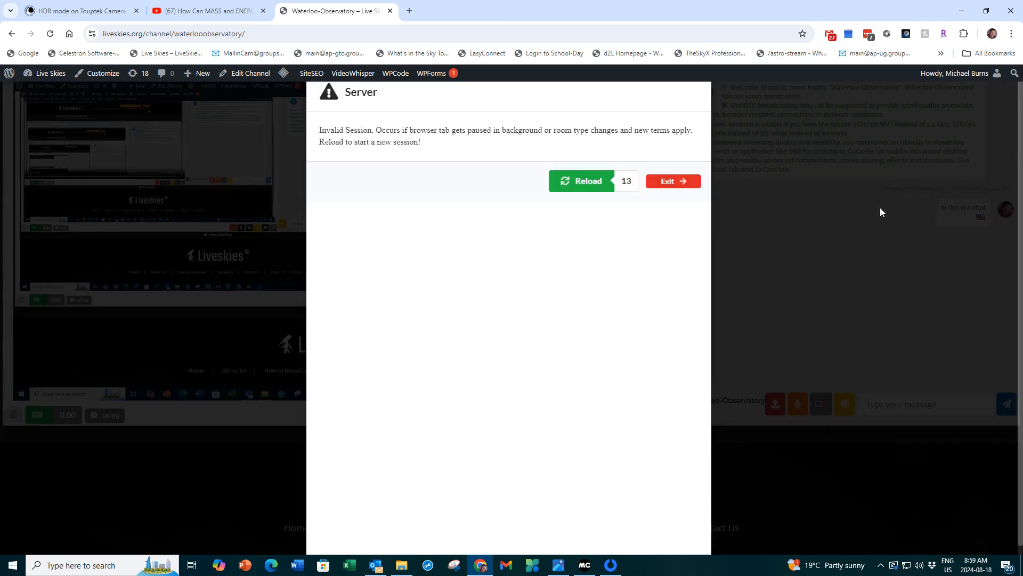
Step: Reload the Waterloo-Observatory channel to start a new session and check its chat for replies
{"action": "left_click", "coordinate": [590, 186]}
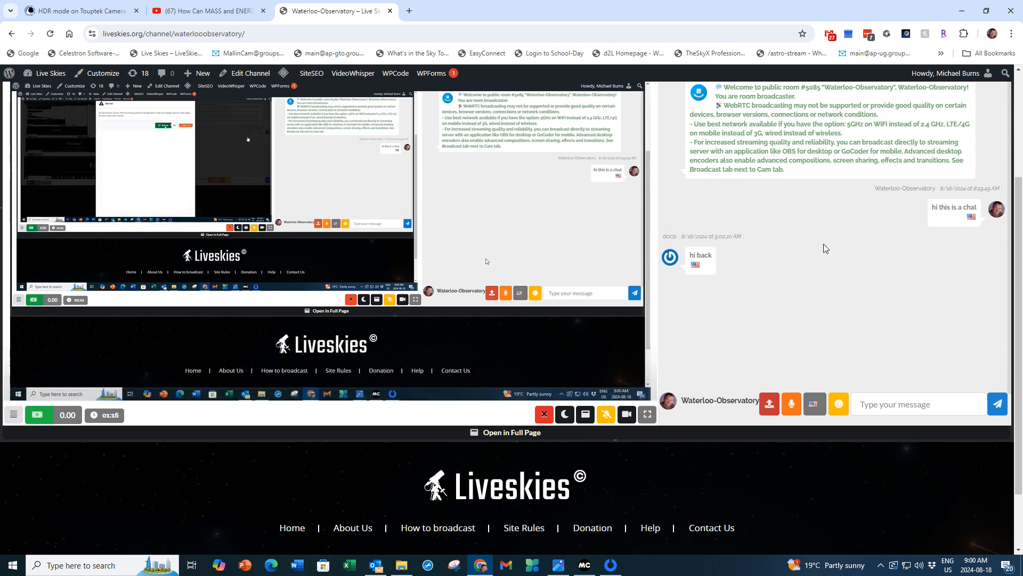
{"action": "scroll", "coordinate": [411, 233], "scroll_direction": "up", "scroll_amount": 2}
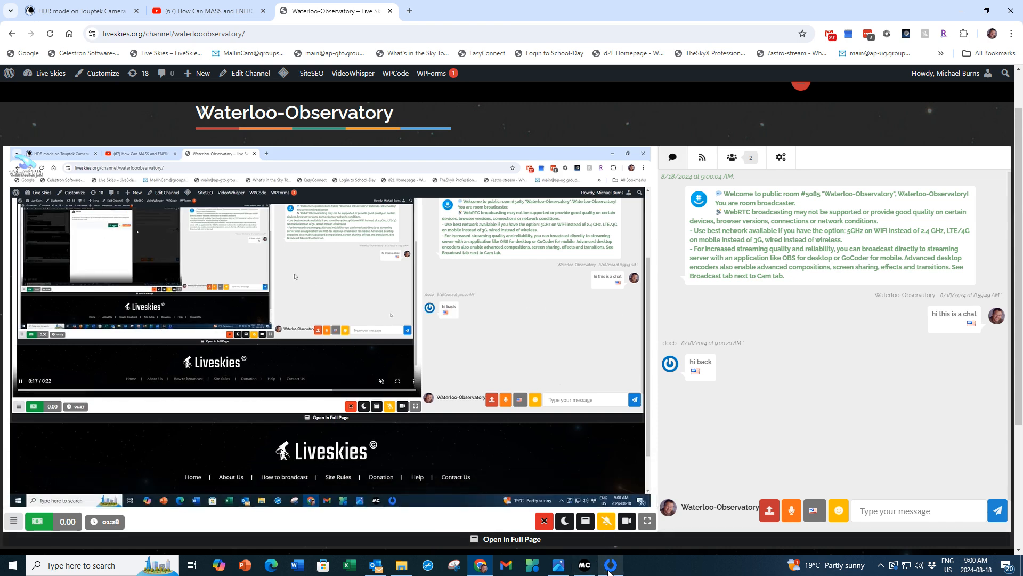
Step: Switch to MALLINCAMSKY to view the SkyRaiderDS462M camera video, and bring up SplitCam to view the running Scene 2 stream
{"action": "mouse_move", "coordinate": [609, 571]}
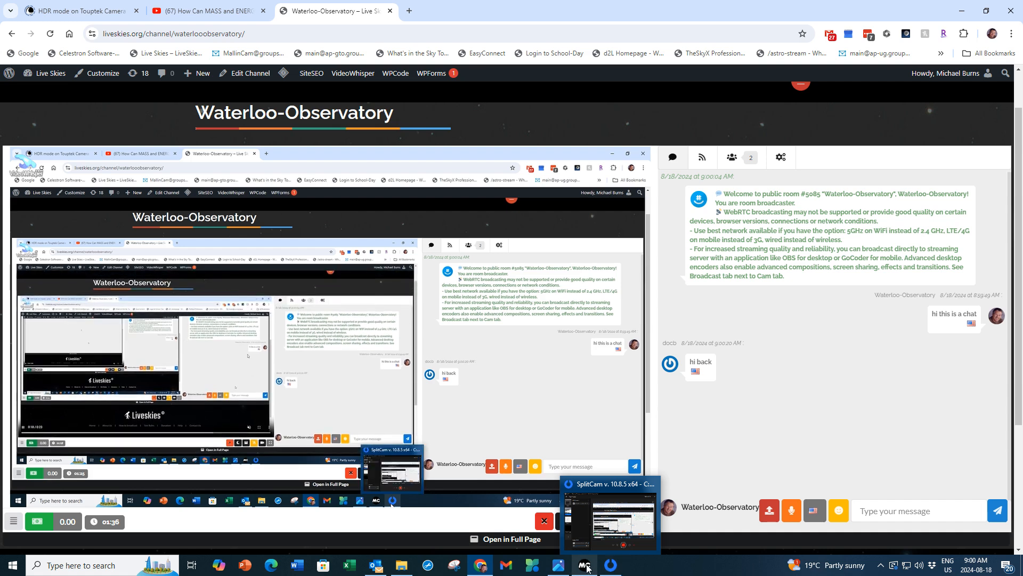
{"action": "left_click", "coordinate": [585, 566]}
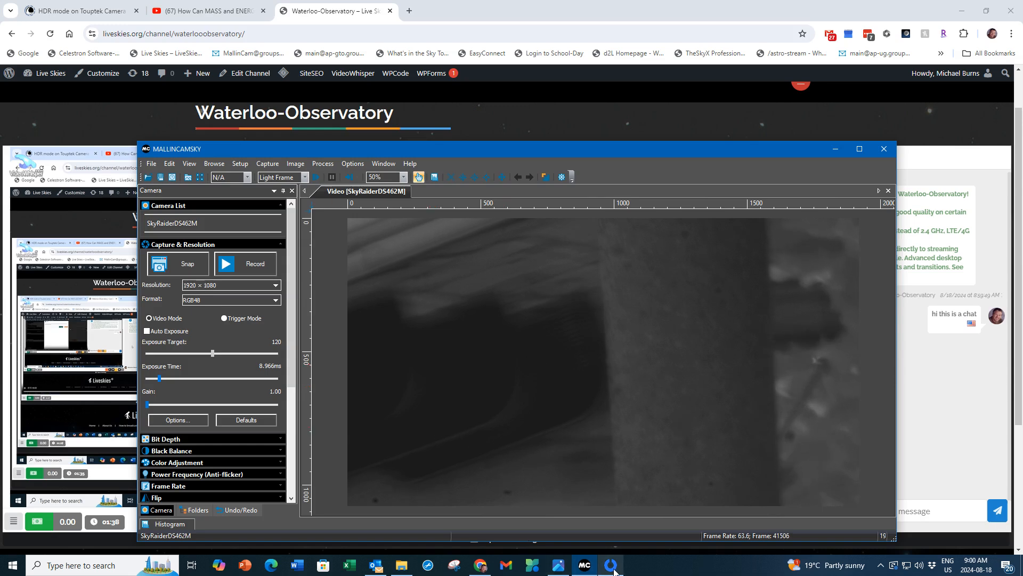
{"action": "mouse_move", "coordinate": [613, 570]}
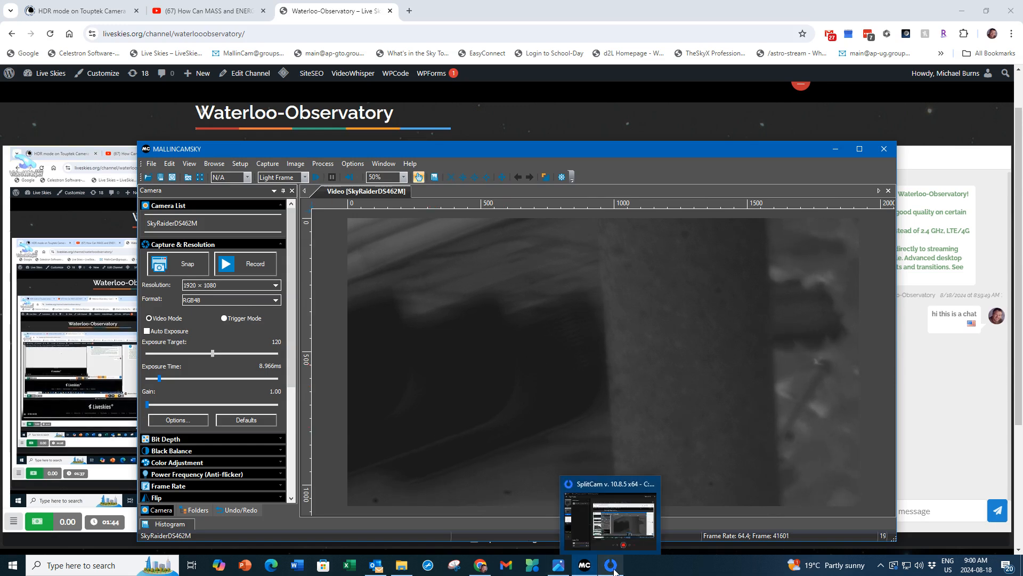
{"action": "left_click", "coordinate": [613, 569]}
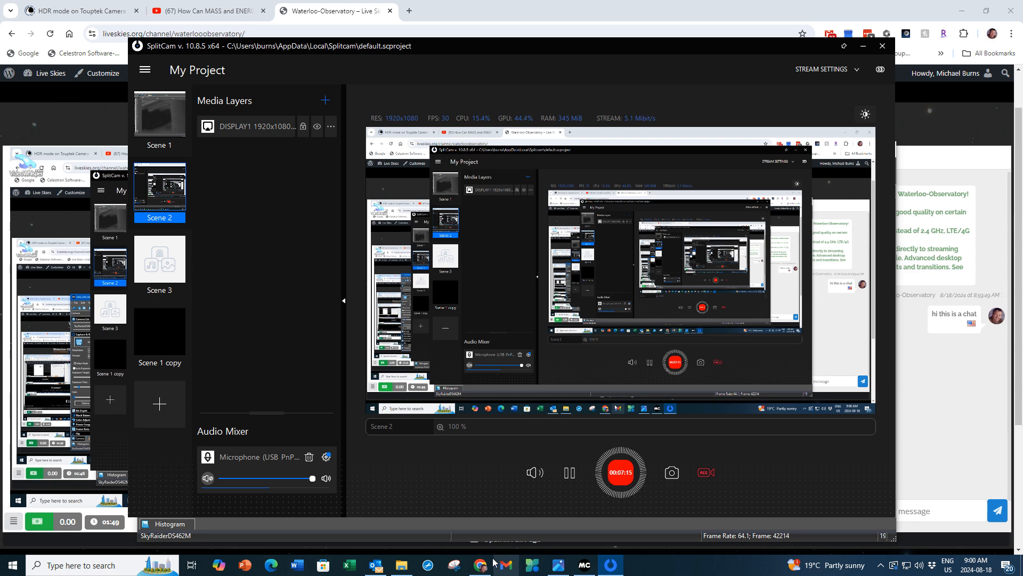
Step: Return to the Waterloo-Observatory channel in Chrome and briefly unmute the broadcast video to check its sound
{"action": "left_click", "coordinate": [475, 552]}
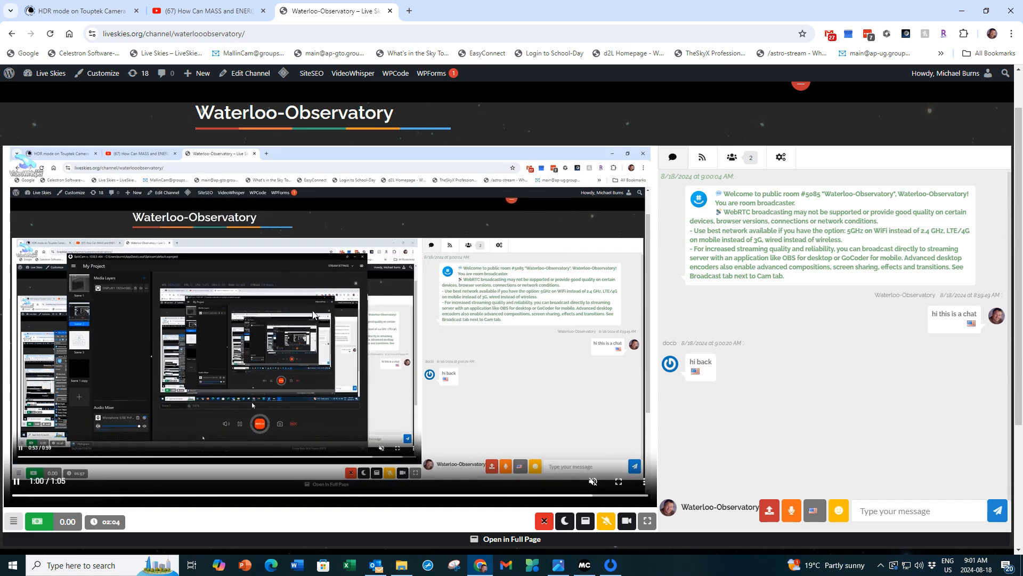
{"action": "mouse_move", "coordinate": [592, 482]}
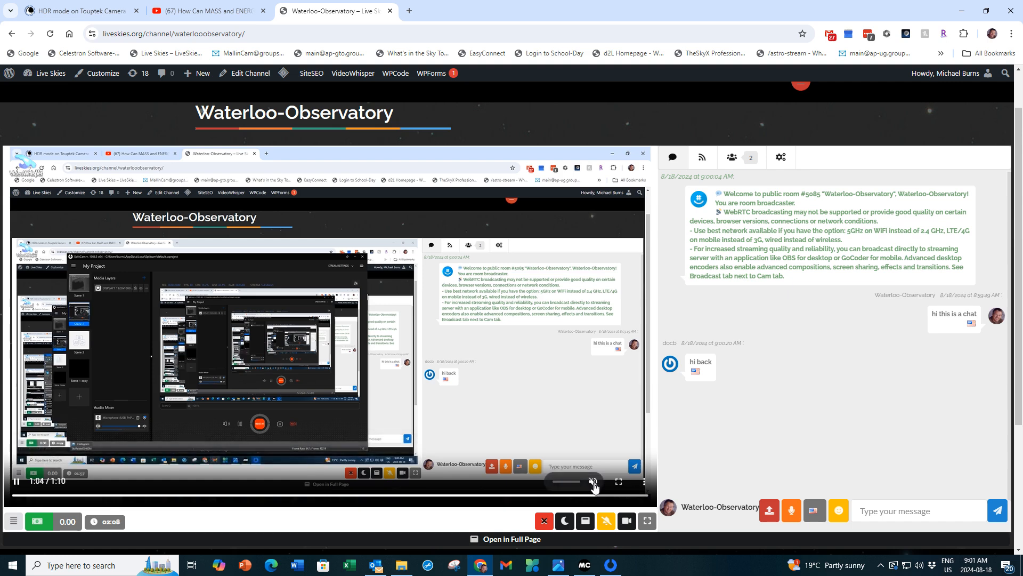
{"action": "left_click", "coordinate": [594, 482]}
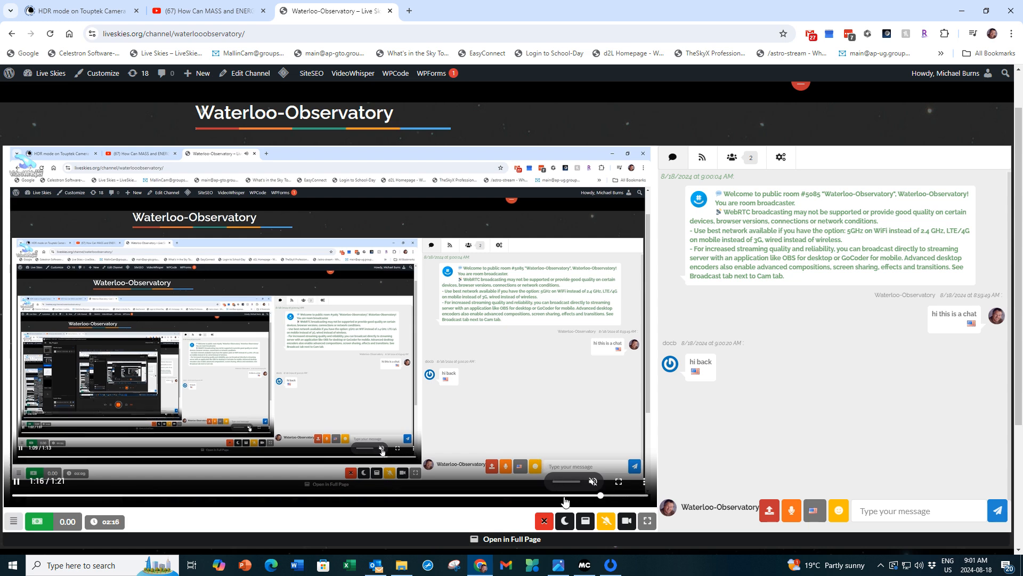
Step: Switch back to the SplitCam window
{"action": "left_click", "coordinate": [610, 566]}
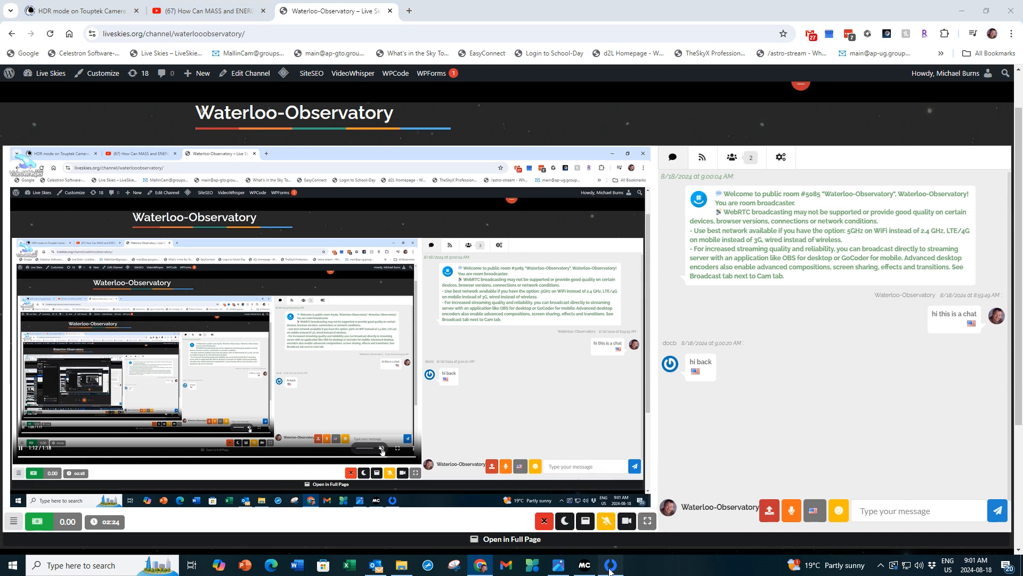